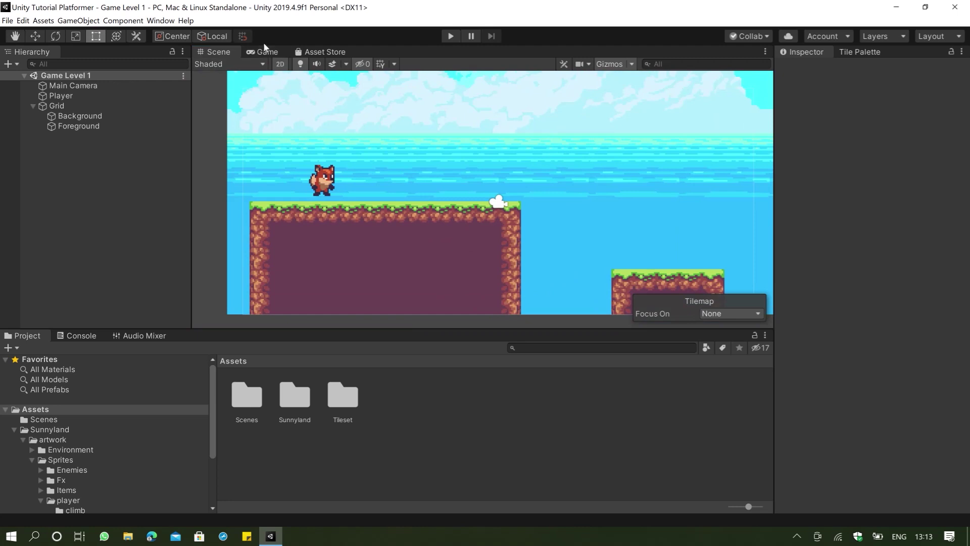
# Compare the grass platform in the Game view with its source tiles in the SunnyLand Tileset palette
pyautogui.click(262, 51)
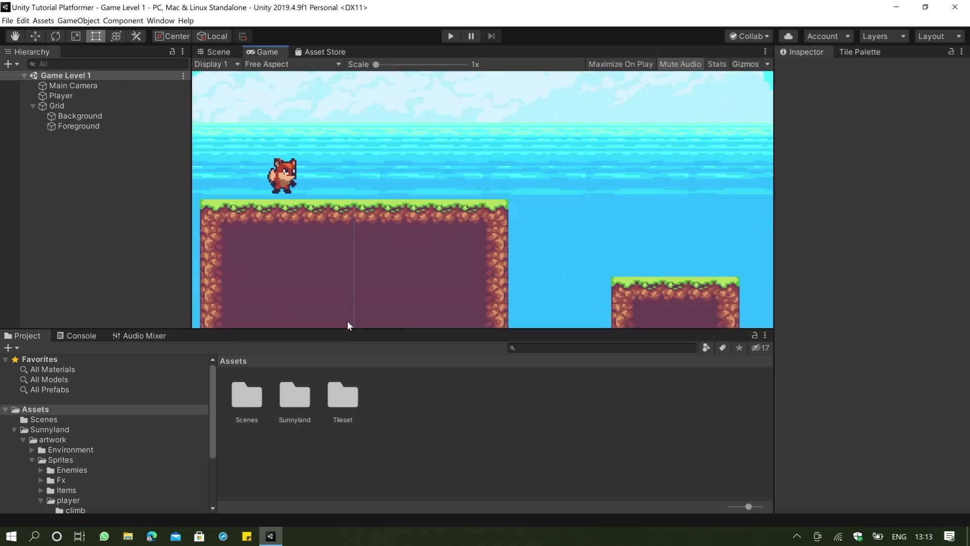
pyautogui.scroll(5, 340, 252)
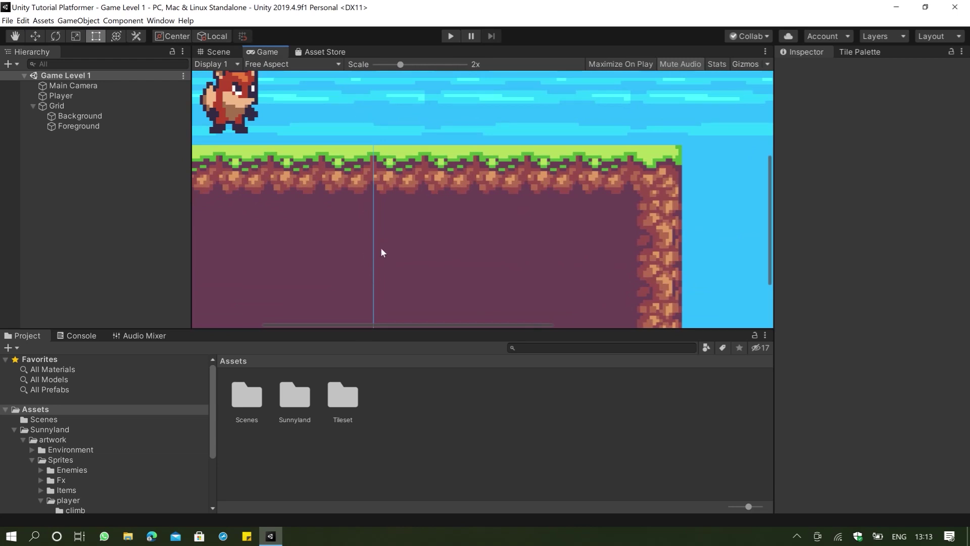
pyautogui.scroll(-5, 381, 252)
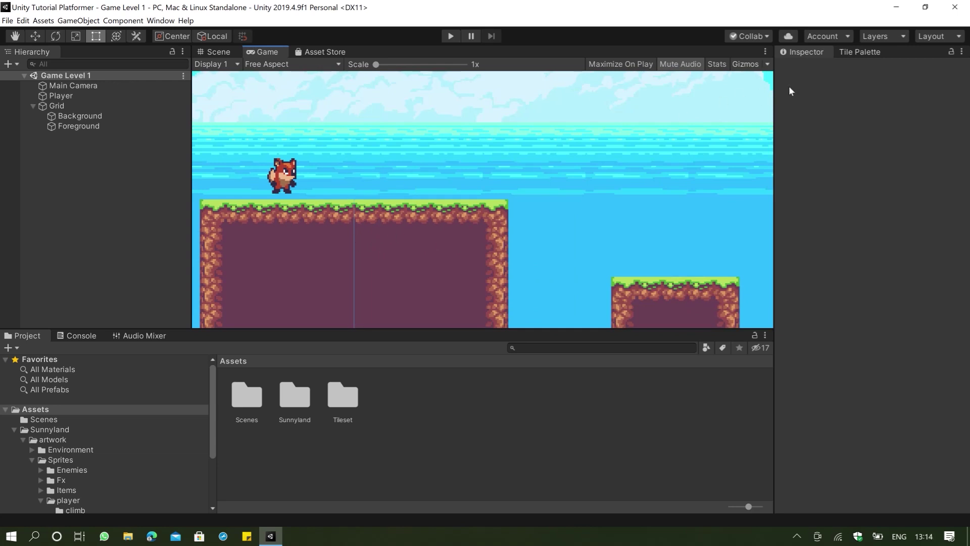
pyautogui.click(851, 53)
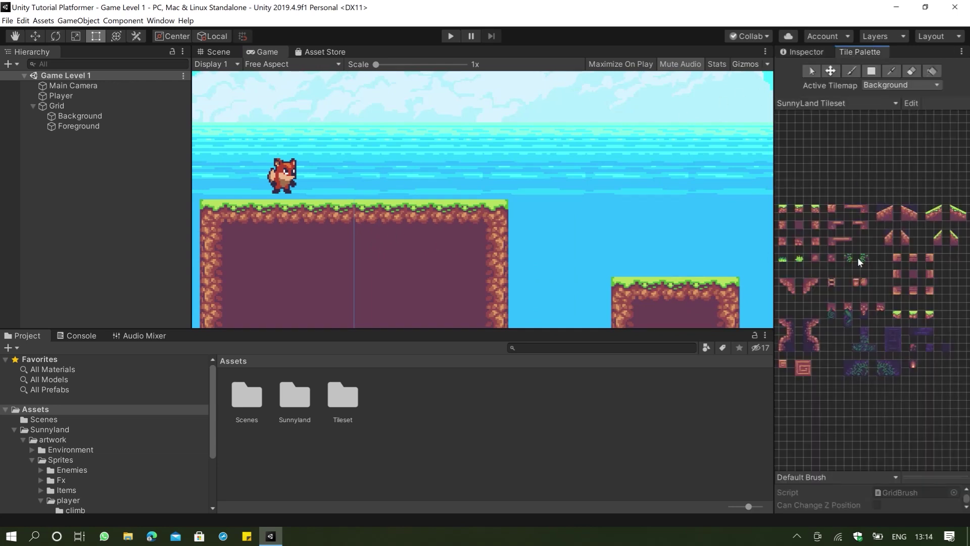
pyautogui.scroll(5, 857, 257)
pyautogui.scroll(6, 835, 223)
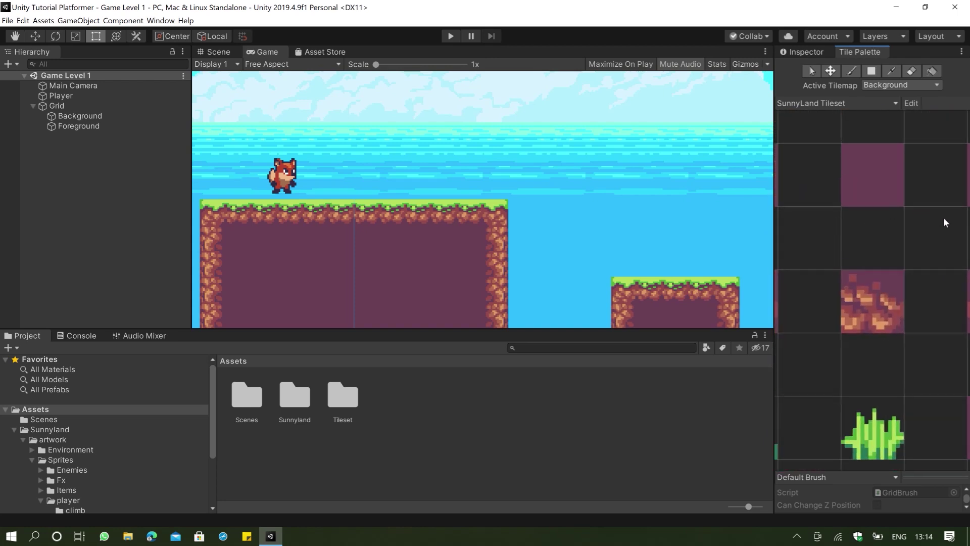
pyautogui.scroll(-3, 832, 222)
pyautogui.scroll(4, 333, 212)
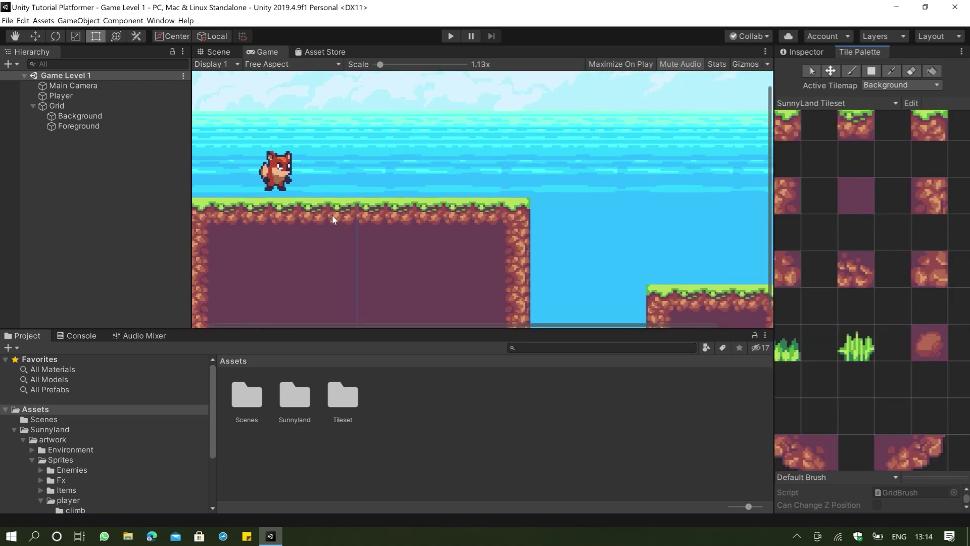
pyautogui.scroll(5, 335, 218)
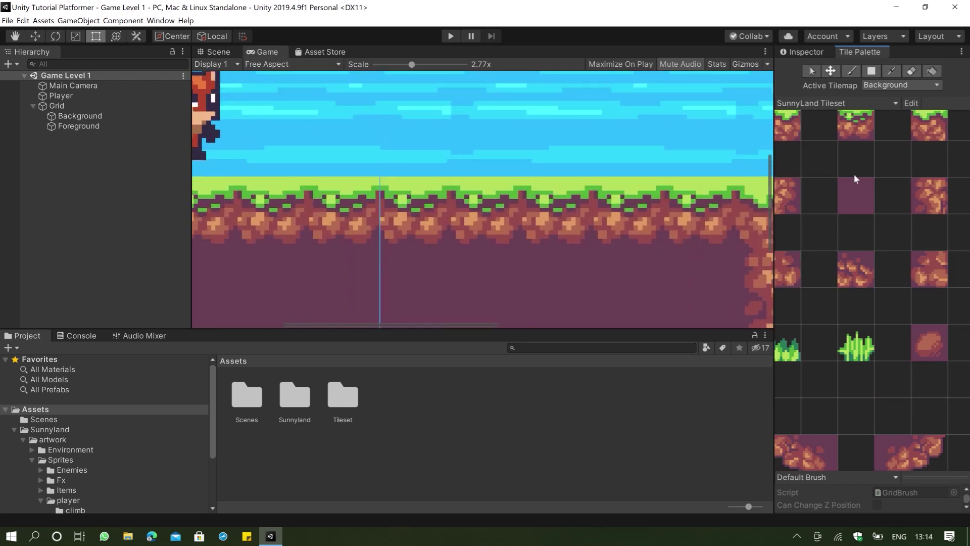
pyautogui.scroll(-3, 854, 173)
pyautogui.scroll(5, 795, 145)
pyautogui.moveTo(815, 147); pyautogui.dragTo(866, 212, button='middle')
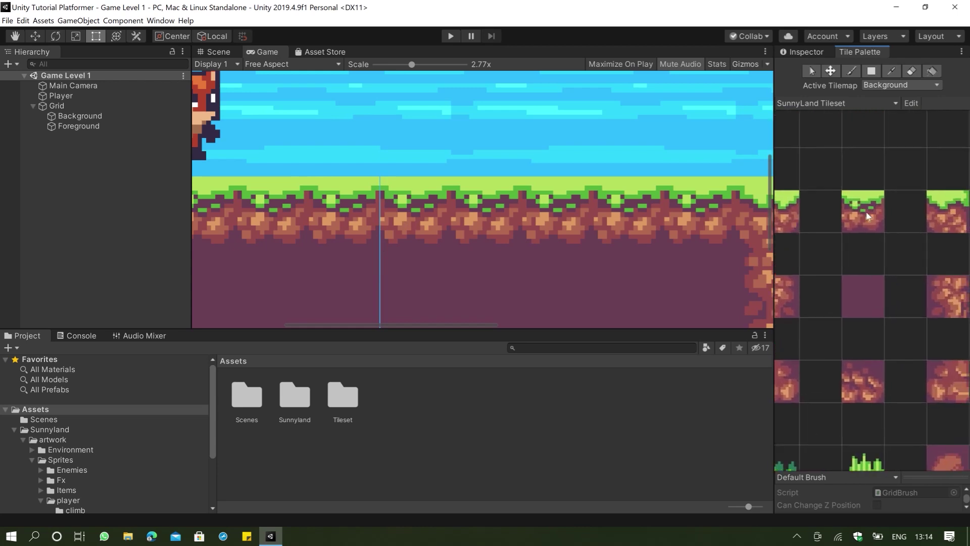
pyautogui.scroll(2, 864, 210)
pyautogui.scroll(-3, 848, 269)
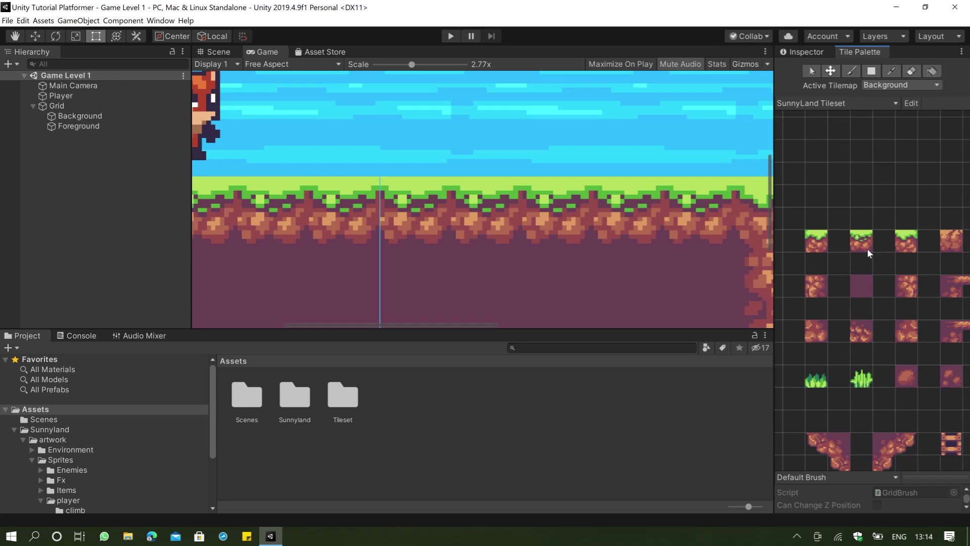
# Check the platform in the Game view at different scales for gaps between its tiles
pyautogui.scroll(-5, 420, 216)
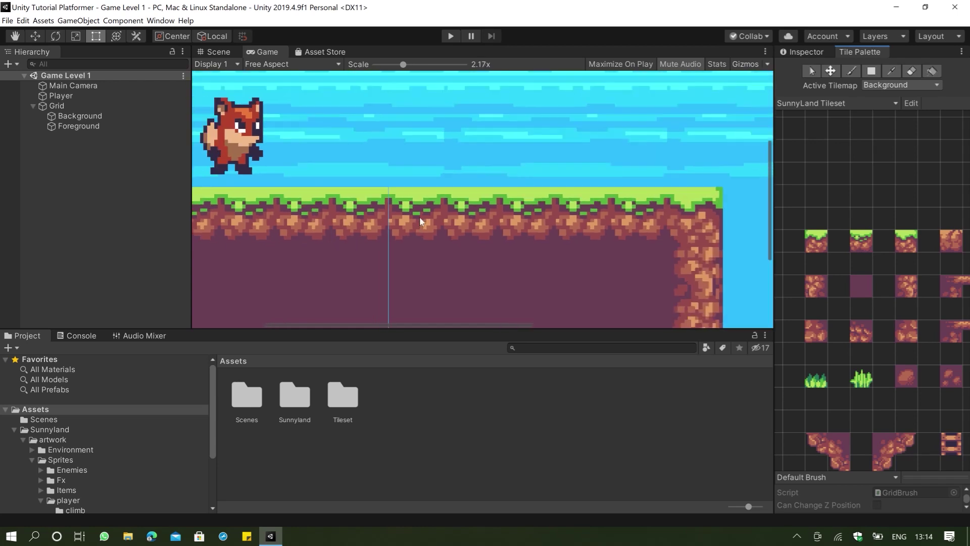
pyautogui.scroll(-2, 433, 200)
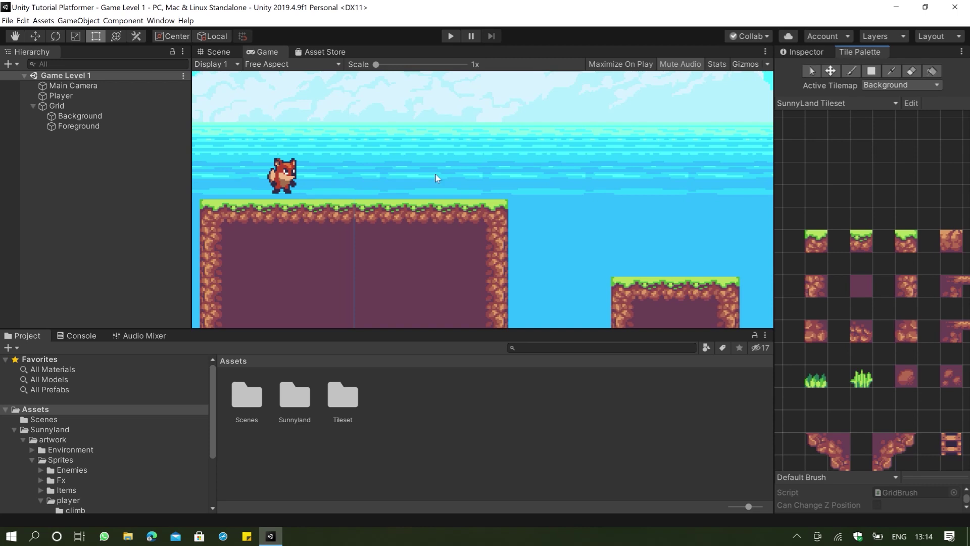
pyautogui.scroll(4, 354, 286)
pyautogui.scroll(-4, 382, 212)
pyautogui.scroll(4, 357, 229)
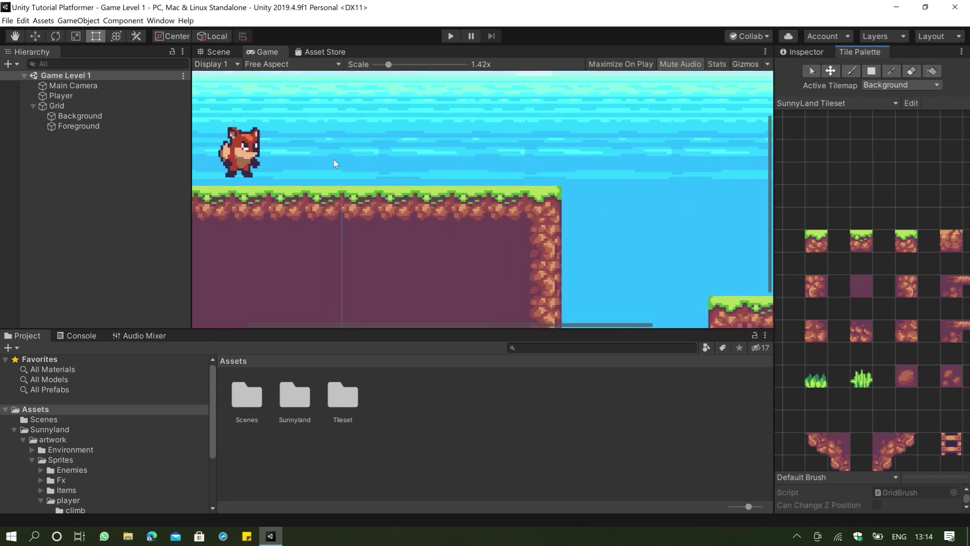
pyautogui.scroll(-4, 328, 144)
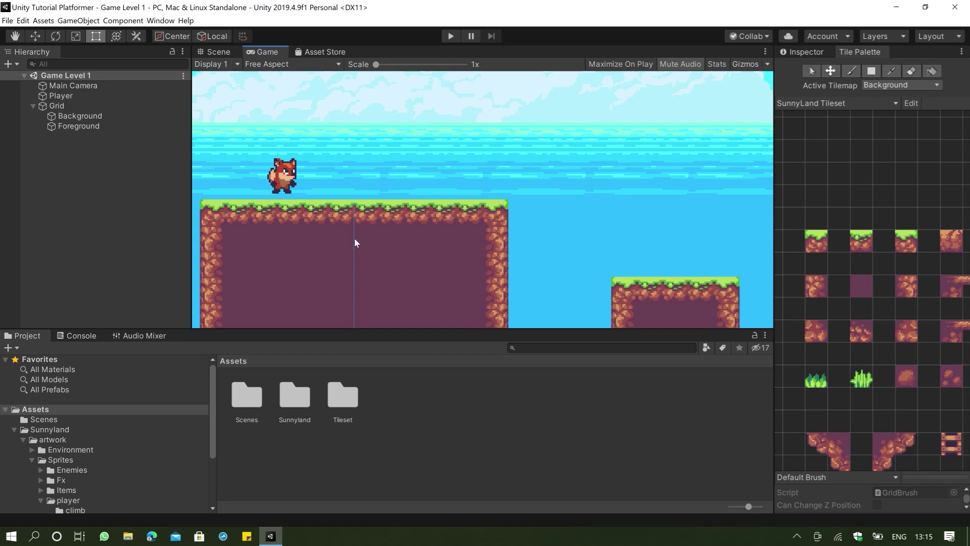
# Create a new material in the project's Assets folder
pyautogui.click(804, 51)
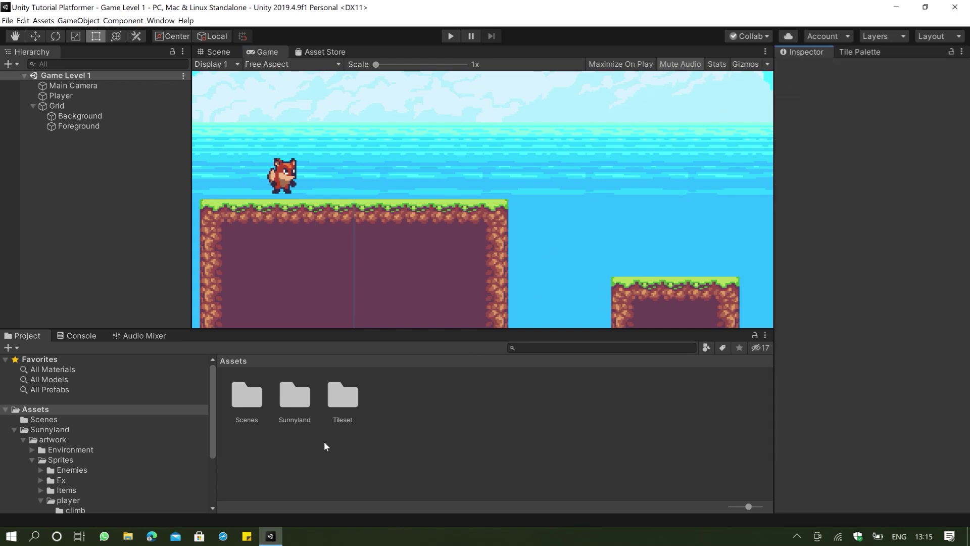
pyautogui.rightClick(386, 398)
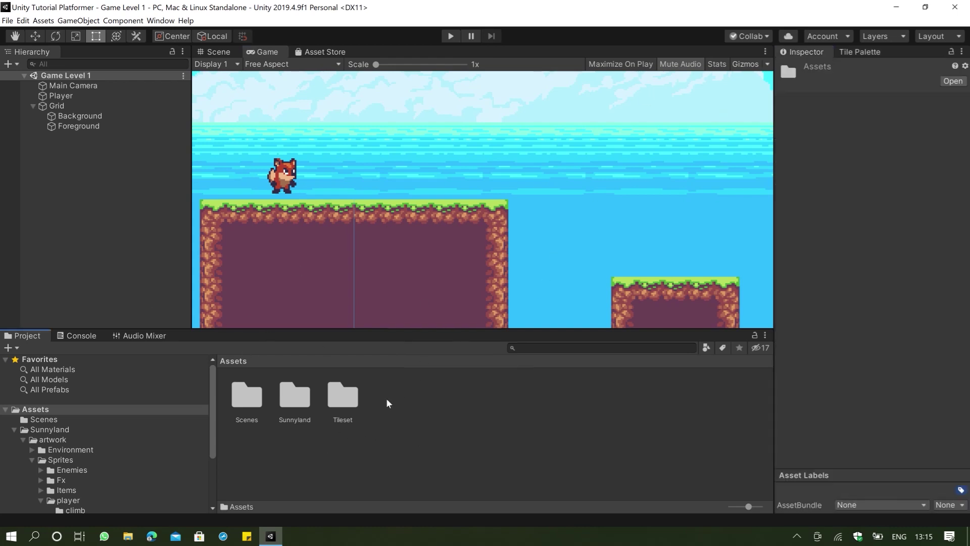
pyautogui.moveTo(413, 158)
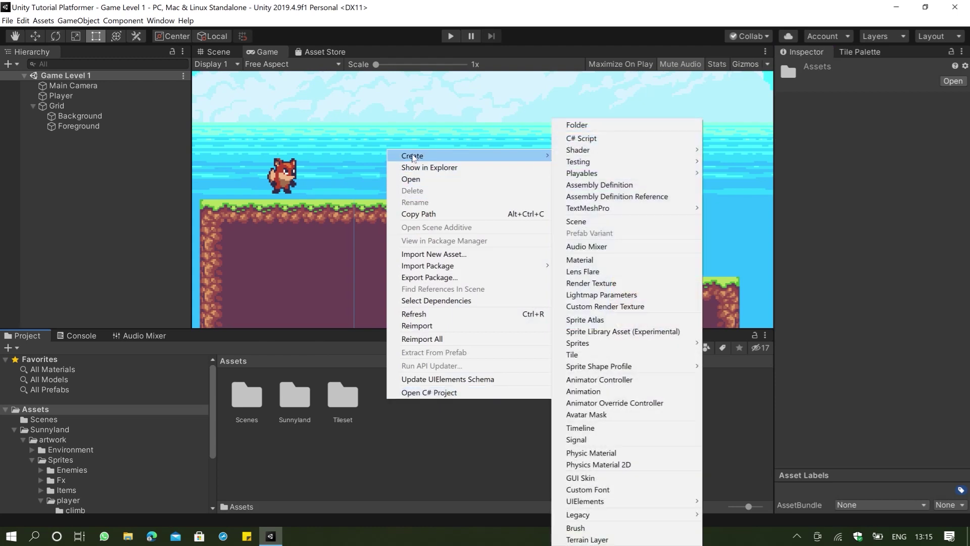
pyautogui.click(604, 260)
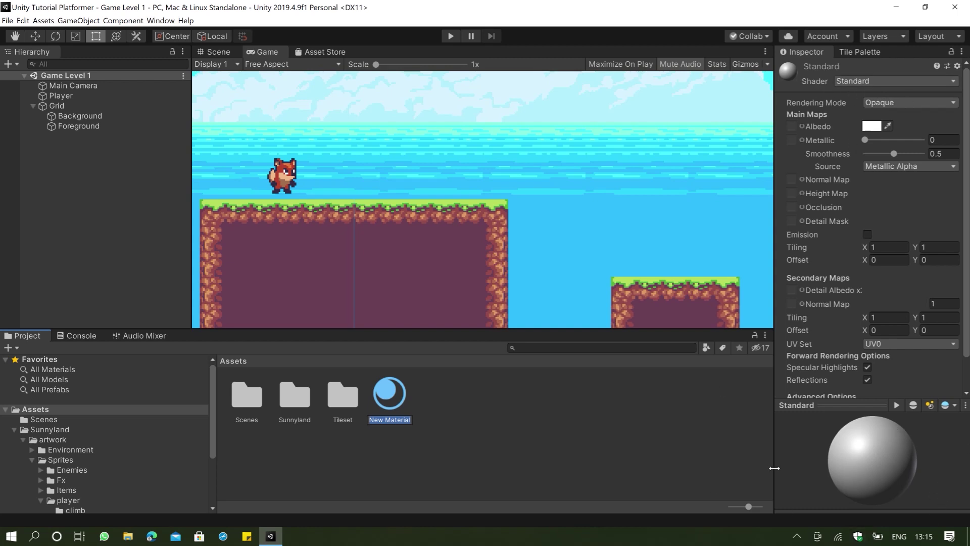
# Set the new material's shader to Sprites/Default and enable Pixel snap
pyautogui.click(858, 78)
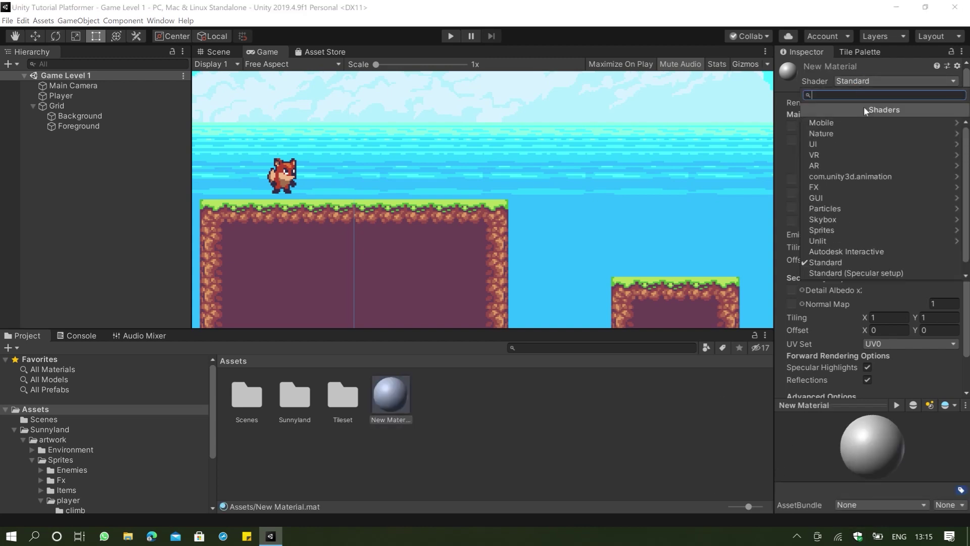
pyautogui.click(833, 230)
pyautogui.click(838, 124)
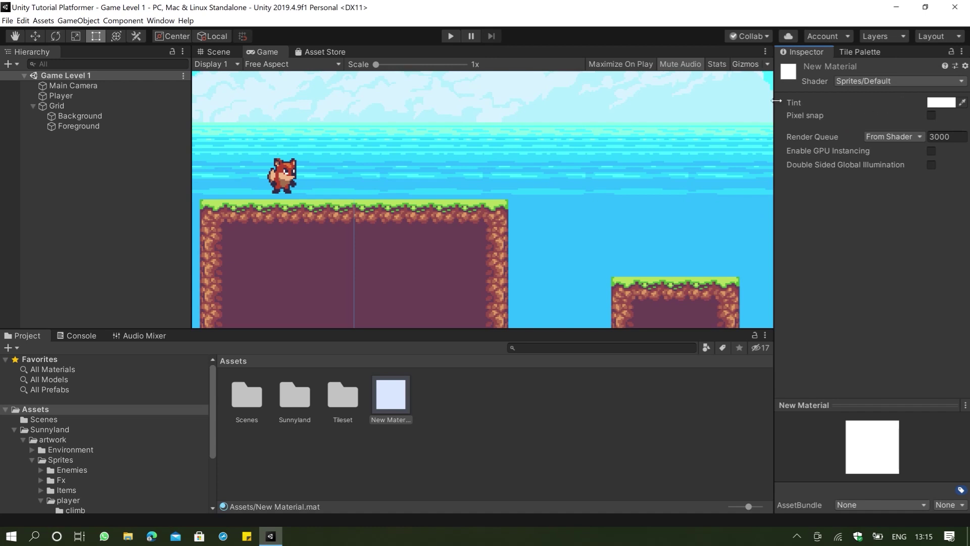
pyautogui.click(930, 117)
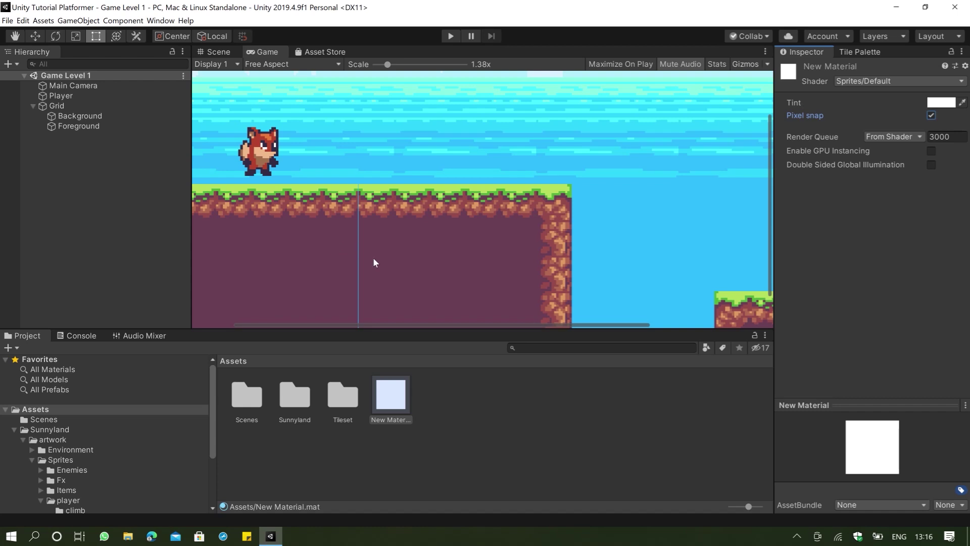
# Rename the new material in the Assets folder as "Tiles Material"
pyautogui.click(398, 431)
pyautogui.click(398, 412)
pyautogui.rightClick(392, 410)
pyautogui.click(445, 207)
pyautogui.write('Tiles')
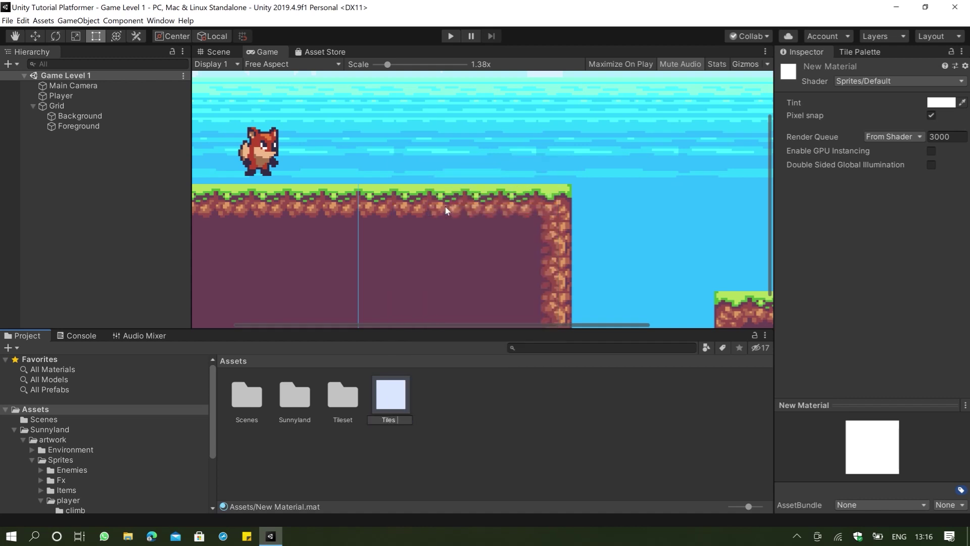
pyautogui.write(' Material')
pyautogui.press('Return')
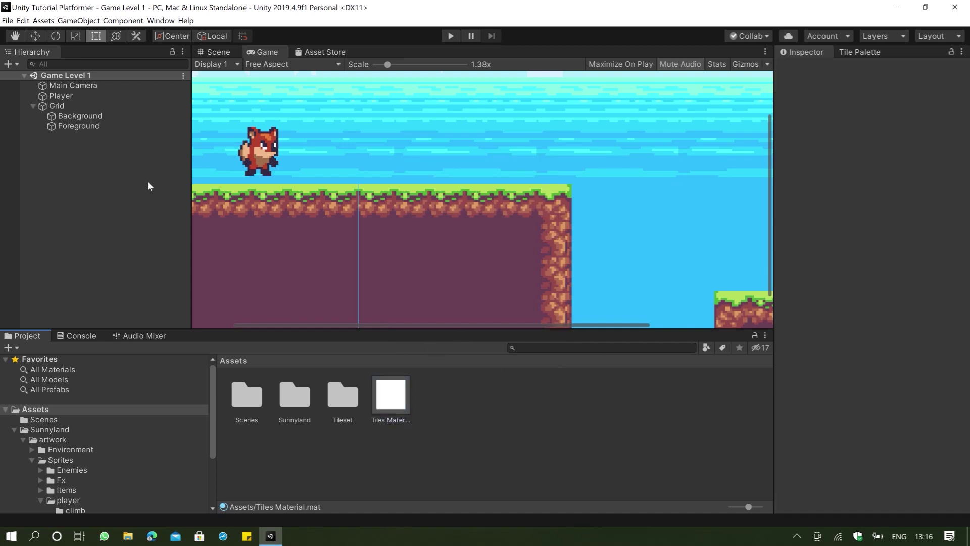
# Assign Tiles Material to the Tilemap Renderer of the Background tilemap
pyautogui.click(76, 117)
pyautogui.scroll(-1, 792, 299)
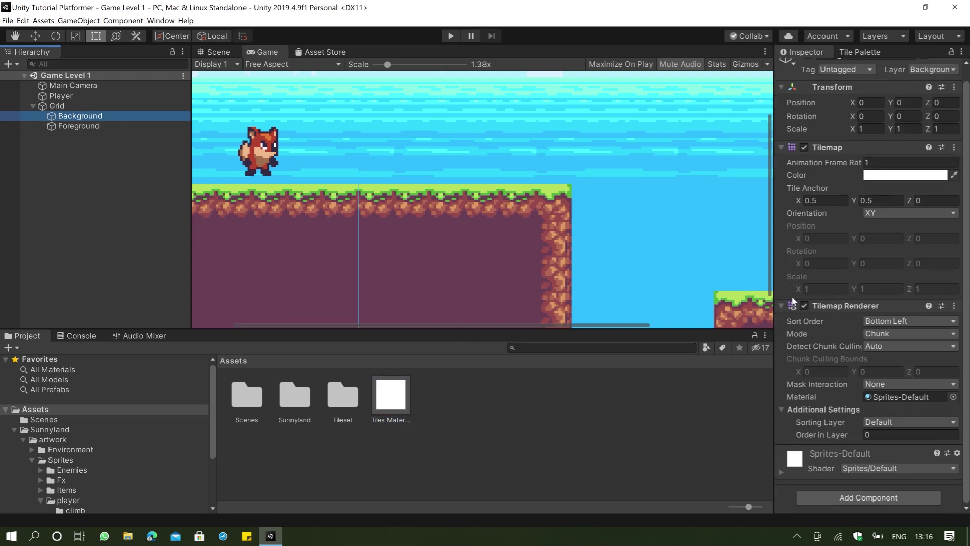
pyautogui.click(395, 404)
pyautogui.moveTo(397, 405); pyautogui.dragTo(835, 484)
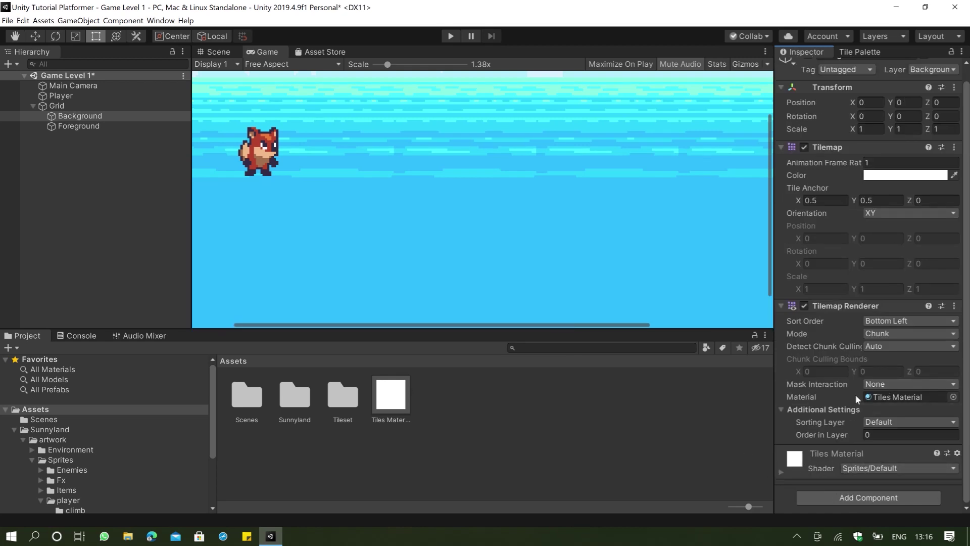
pyautogui.click(953, 396)
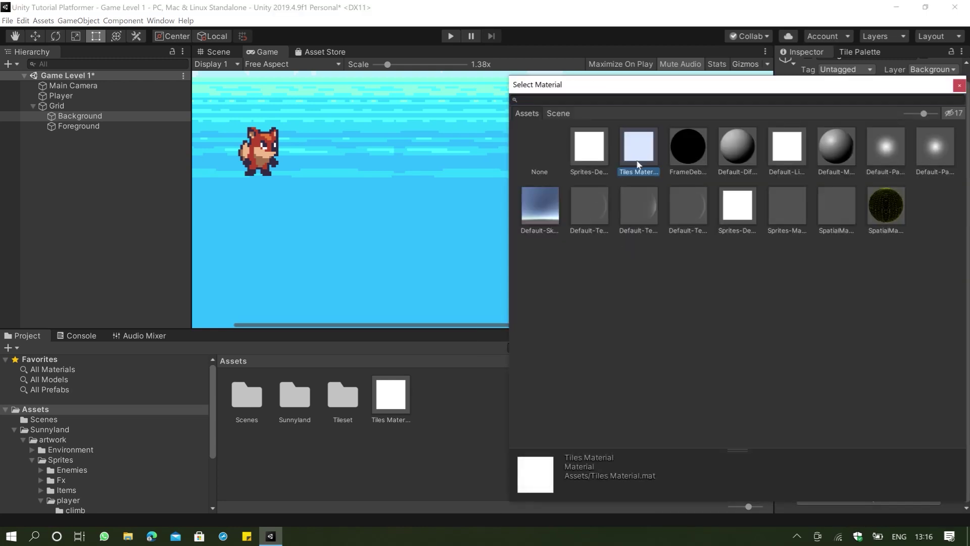
pyautogui.click(958, 86)
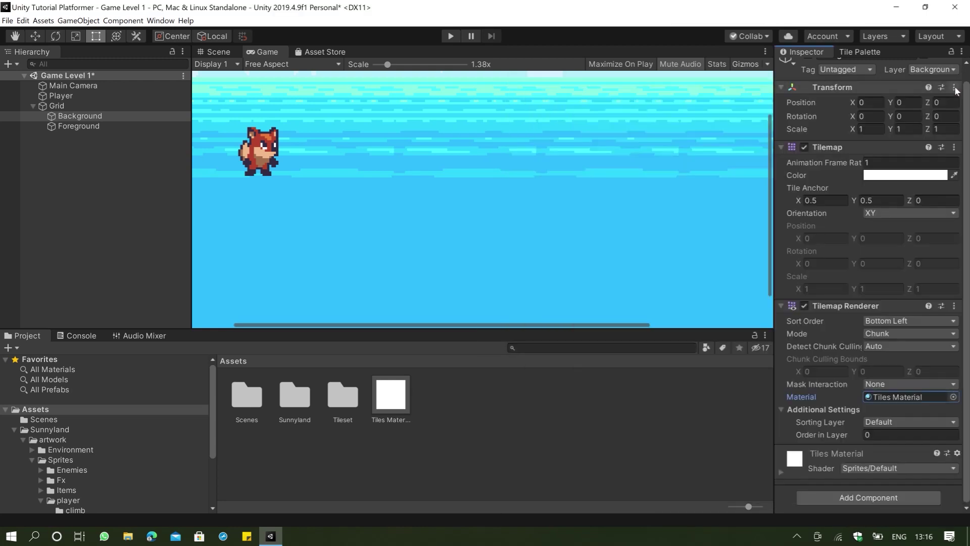
# Assign Tiles Material to the Tilemap Renderer of the Foreground tilemap
pyautogui.click(77, 125)
pyautogui.scroll(-3, 880, 398)
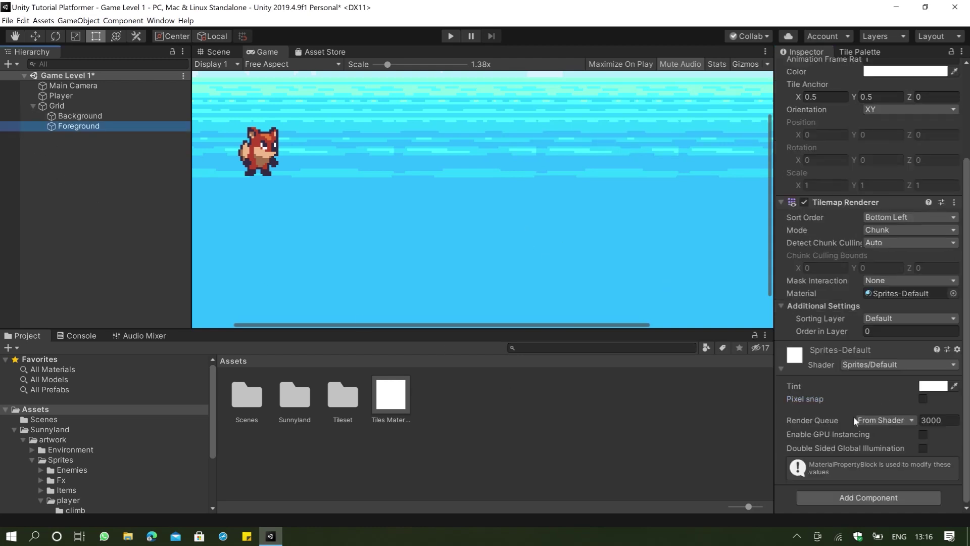
pyautogui.moveTo(390, 399); pyautogui.dragTo(839, 488)
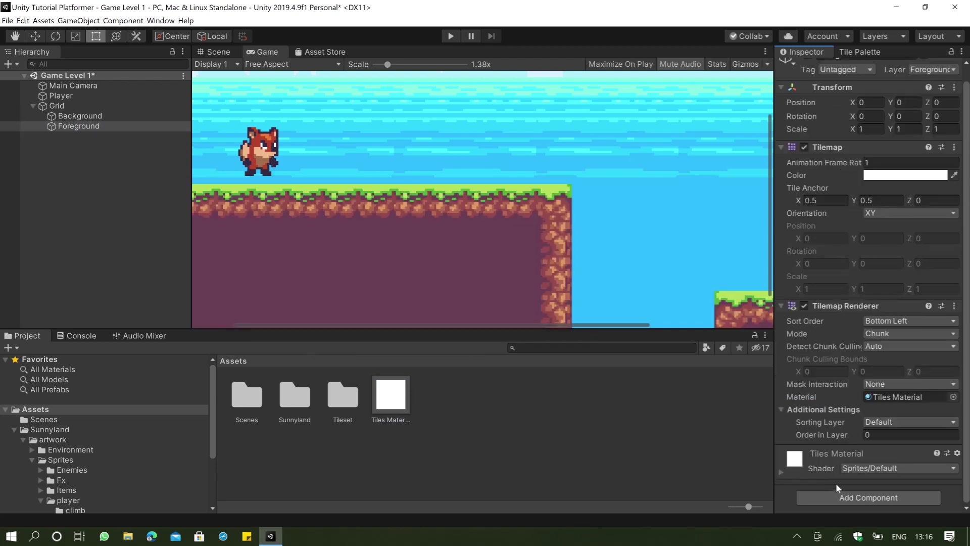
# Inspect the platform's tile edges up close in both the Game and Scene views for remaining gaps
pyautogui.scroll(-3, 514, 256)
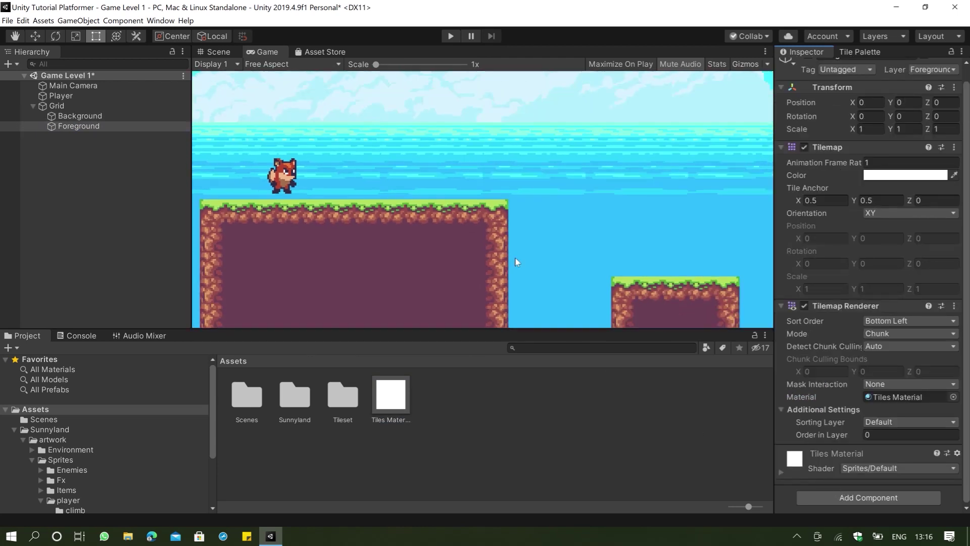
pyautogui.click(202, 52)
pyautogui.scroll(5, 380, 276)
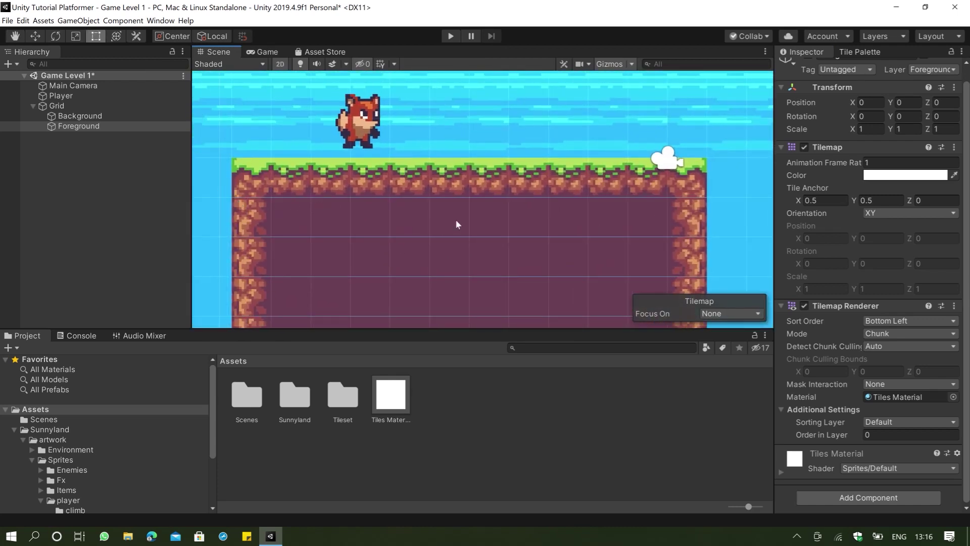
pyautogui.scroll(8, 339, 220)
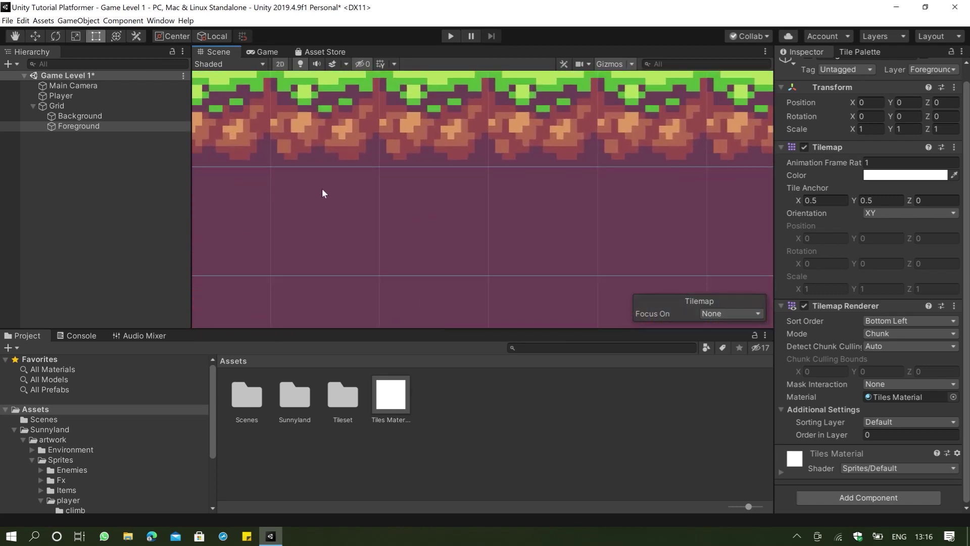
pyautogui.scroll(3, 322, 189)
pyautogui.moveTo(306, 190); pyautogui.dragTo(467, 244, button='middle')
pyautogui.moveTo(335, 244); pyautogui.dragTo(517, 228, button='middle')
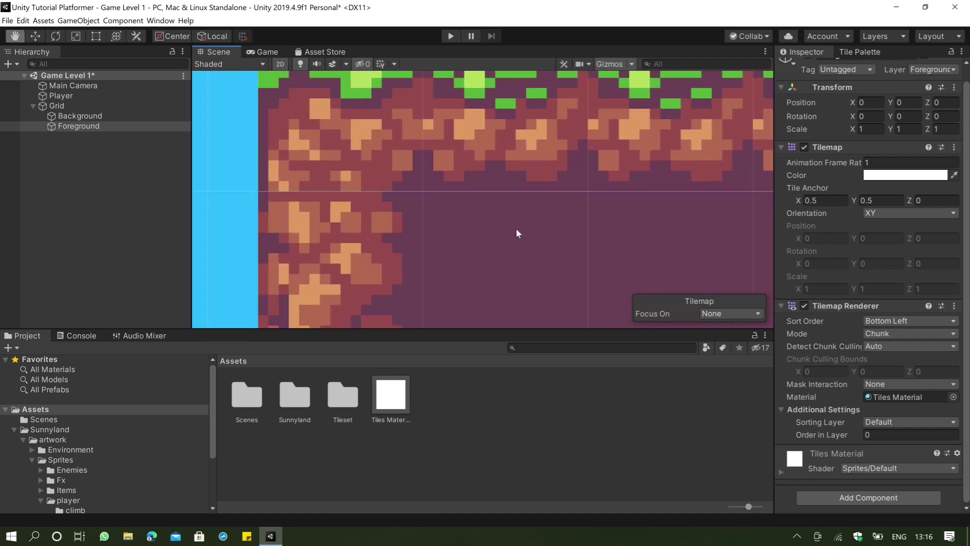
pyautogui.scroll(-5, 415, 192)
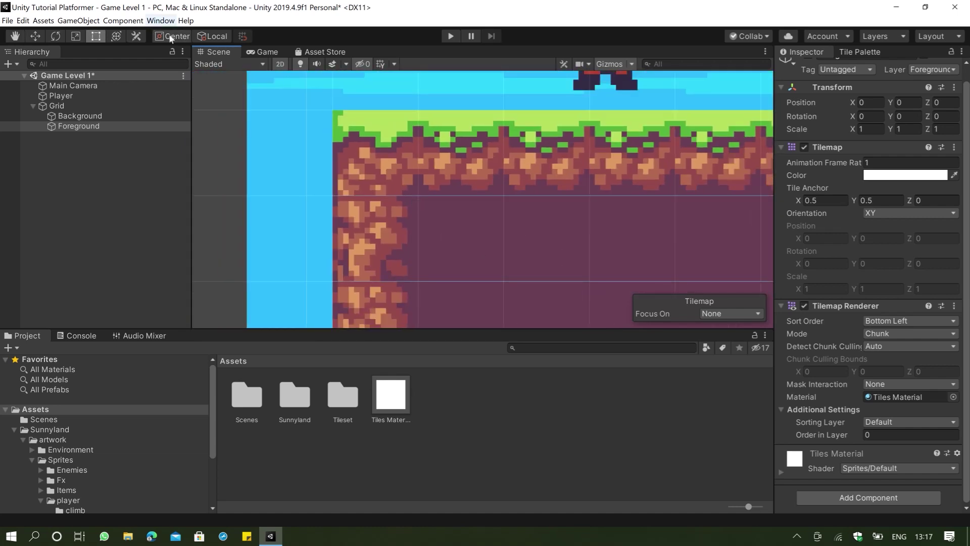
pyautogui.click(263, 52)
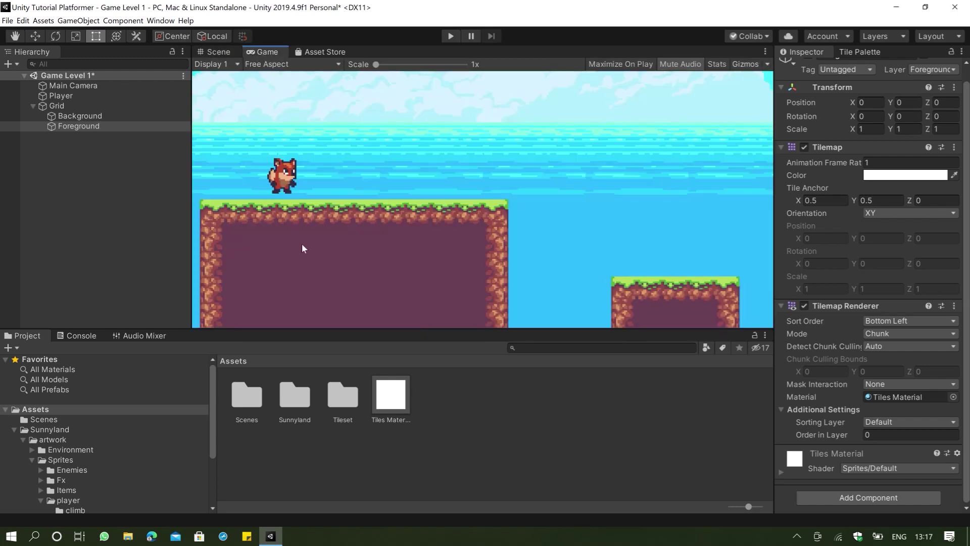
pyautogui.scroll(5, 307, 238)
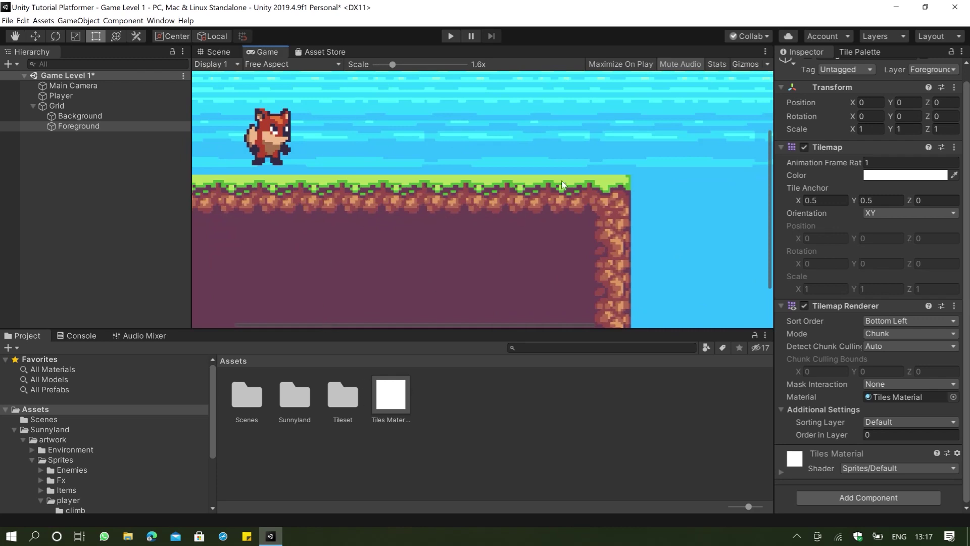
# Examine the platform's grass tile seams up close in the Scene view after viewing the whole platform in the Game view
pyautogui.scroll(-5, 582, 200)
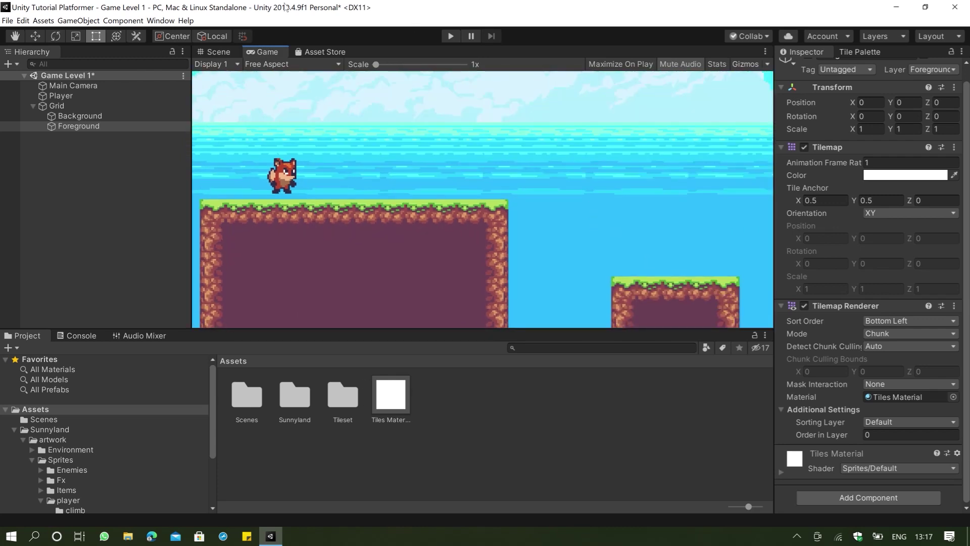
pyautogui.click(207, 54)
pyautogui.moveTo(508, 145); pyautogui.dragTo(445, 135, button='middle')
pyautogui.press('t')
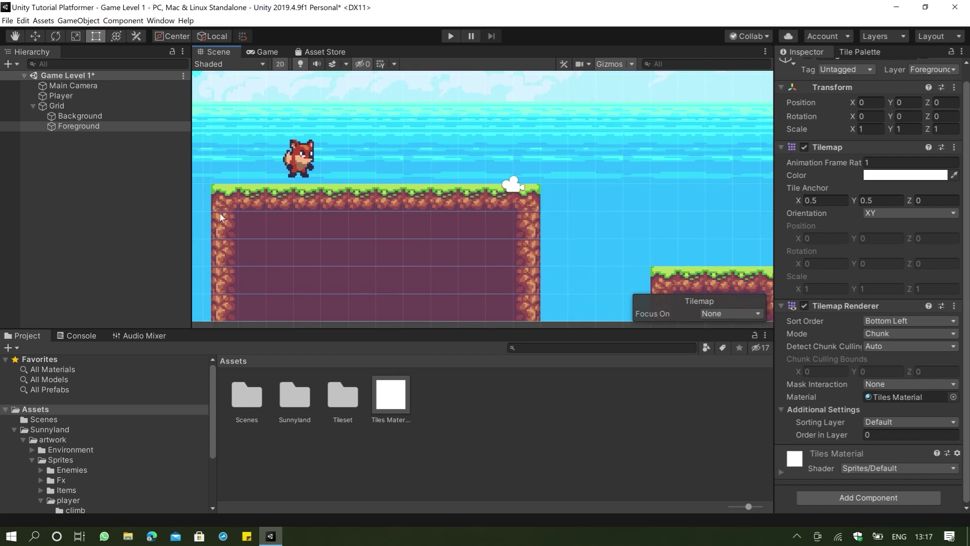
pyautogui.scroll(8, 323, 208)
pyautogui.scroll(3, 336, 207)
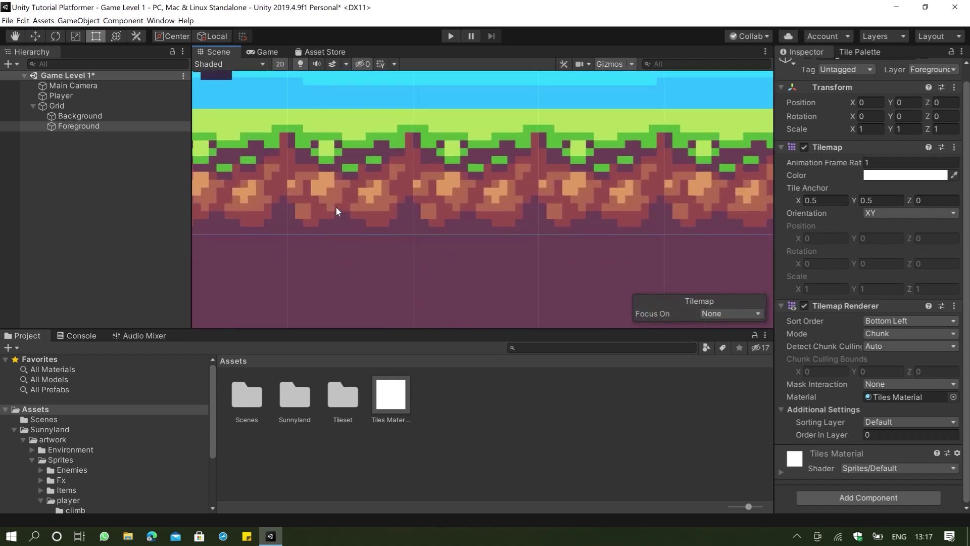
# Review the shader and pixel snap settings of Tiles Material and compare the platform's tile seams in the Game and Scene views
pyautogui.click(406, 404)
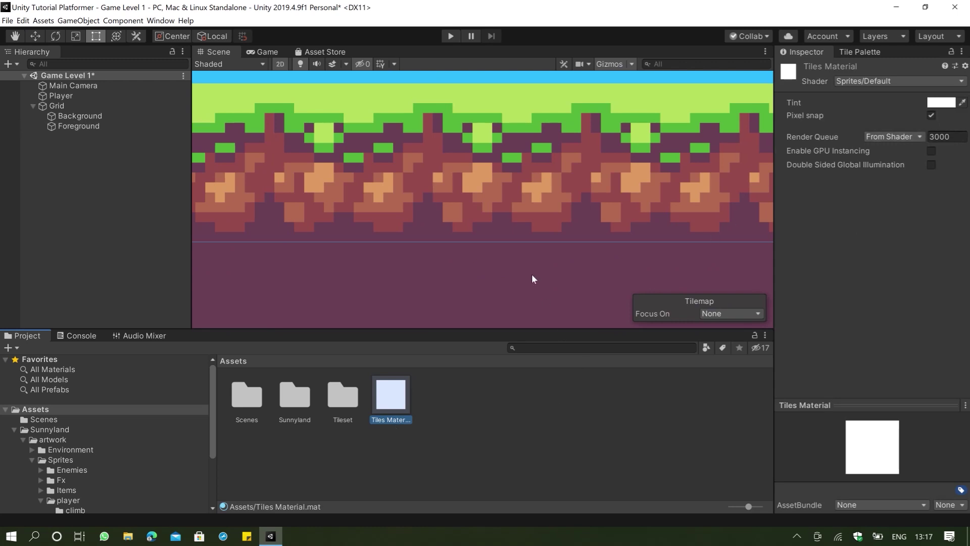
pyautogui.scroll(-8, 534, 265)
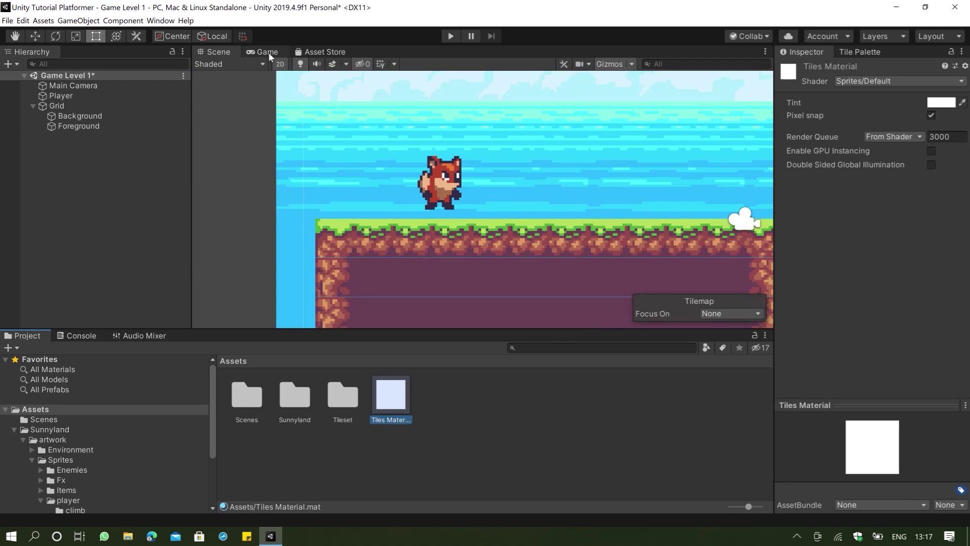
pyautogui.click(266, 53)
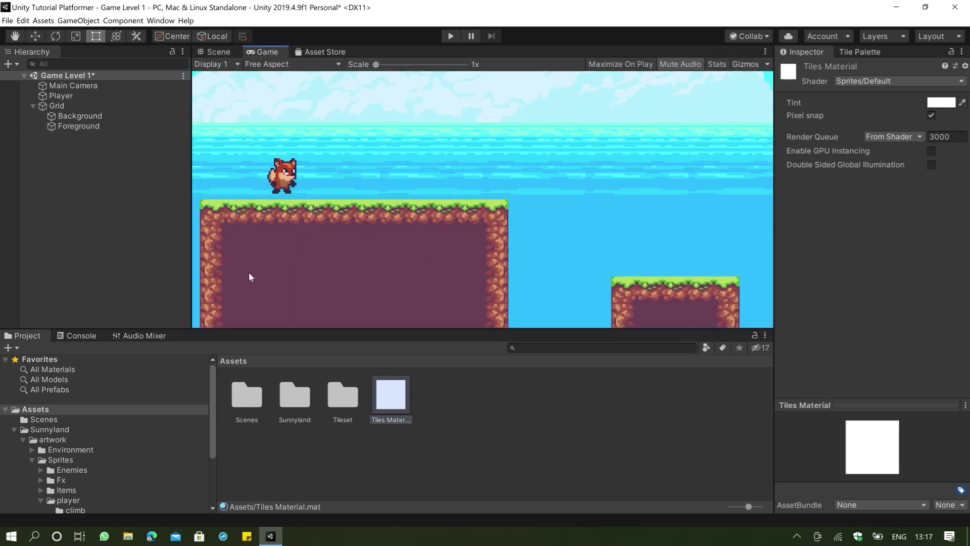
pyautogui.click(228, 51)
pyautogui.scroll(-3, 582, 182)
pyautogui.moveTo(478, 161); pyautogui.dragTo(434, 197, button='middle')
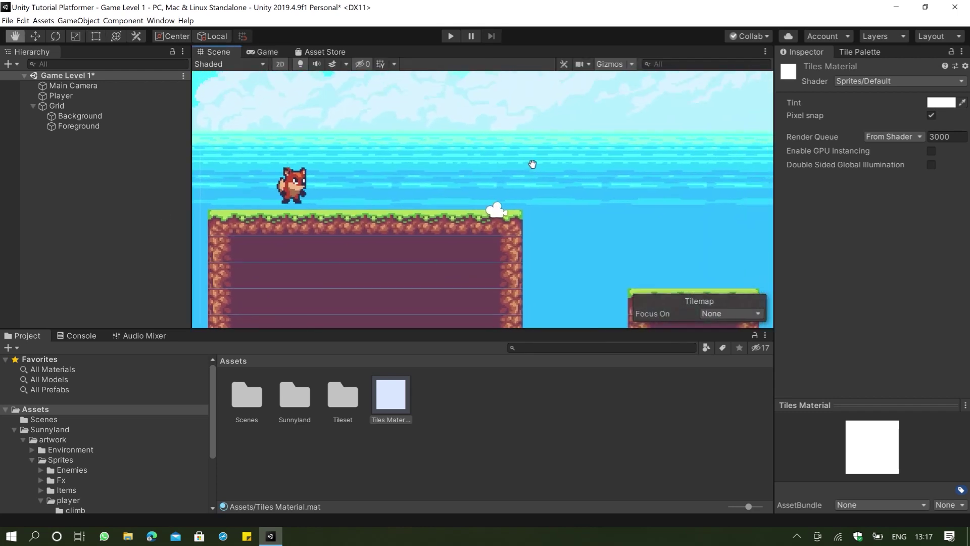
pyautogui.moveTo(647, 213)
pyautogui.mouseDown(button='middle')
pyautogui.moveTo(608, 191)
pyautogui.moveTo(643, 198)
pyautogui.mouseUp(button='middle')
# Check the Background tilemap's renderer material and look over the whole level for tile gaps in the Scene and Game views
pyautogui.click(71, 118)
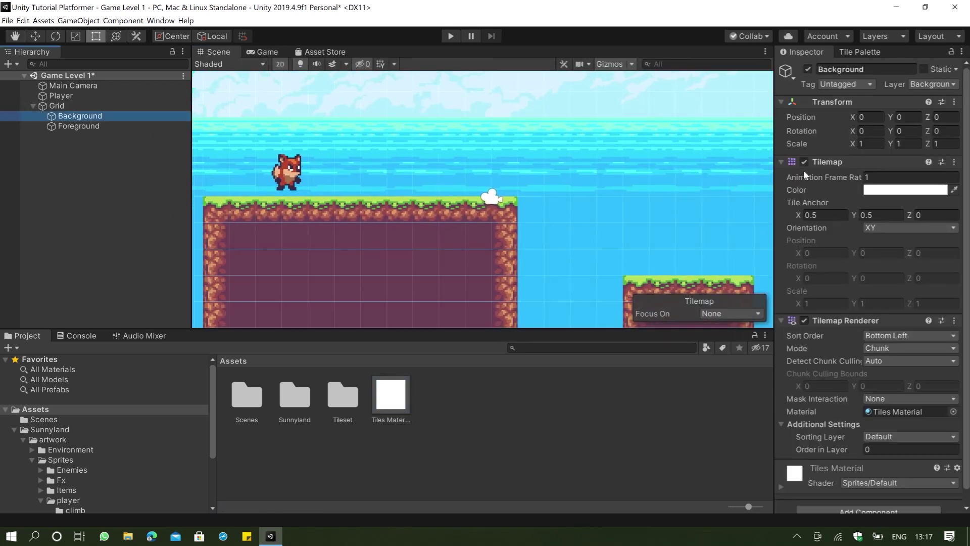
pyautogui.scroll(-1, 838, 263)
pyautogui.scroll(-6, 578, 157)
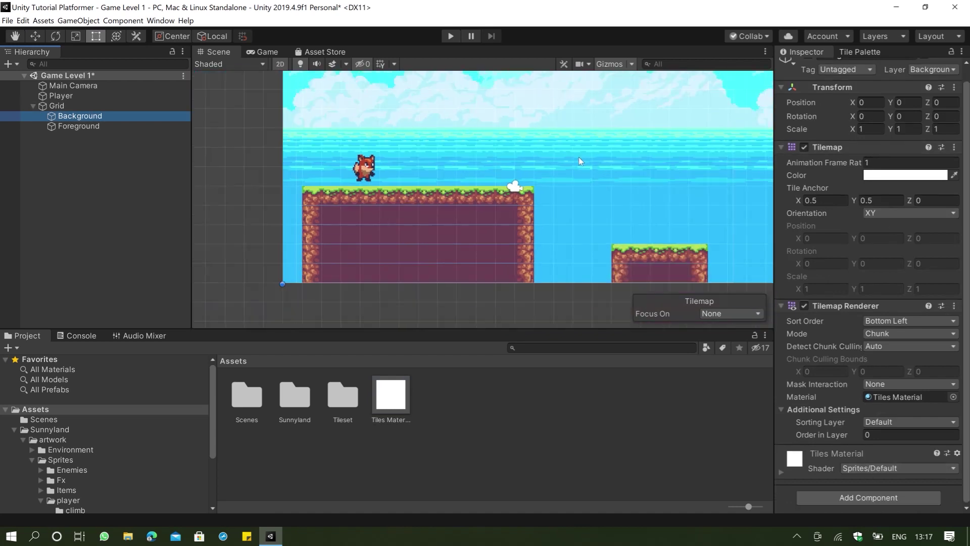
pyautogui.moveTo(539, 210); pyautogui.dragTo(513, 121, button='middle')
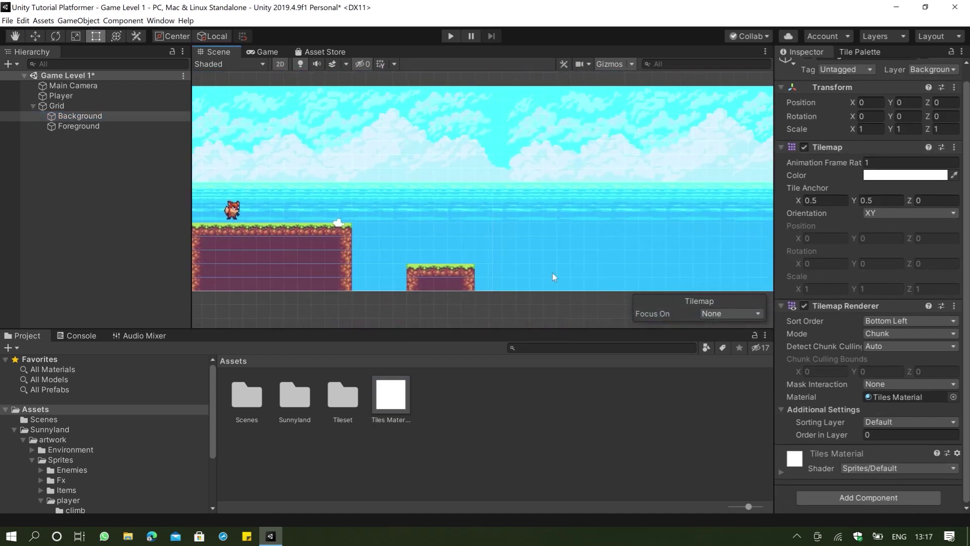
pyautogui.click(261, 50)
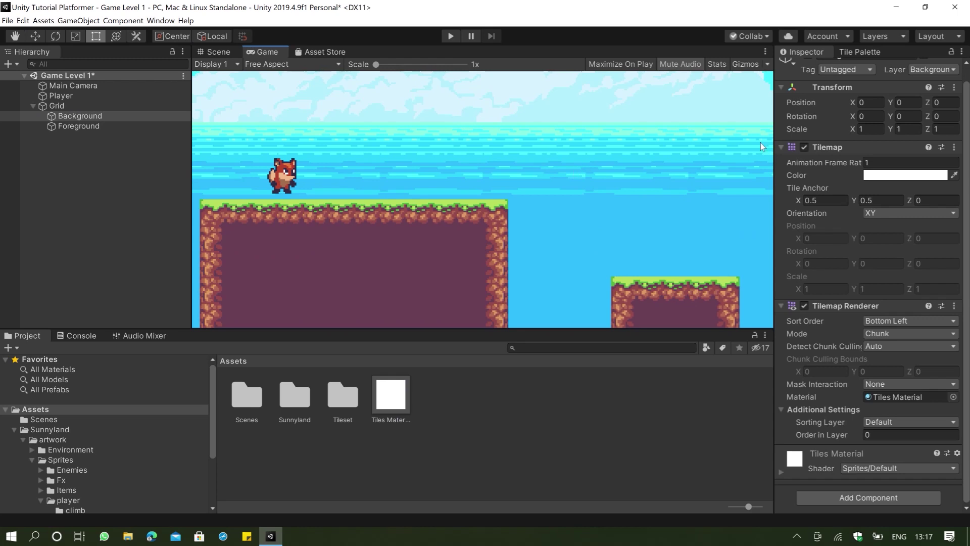
pyautogui.click(211, 52)
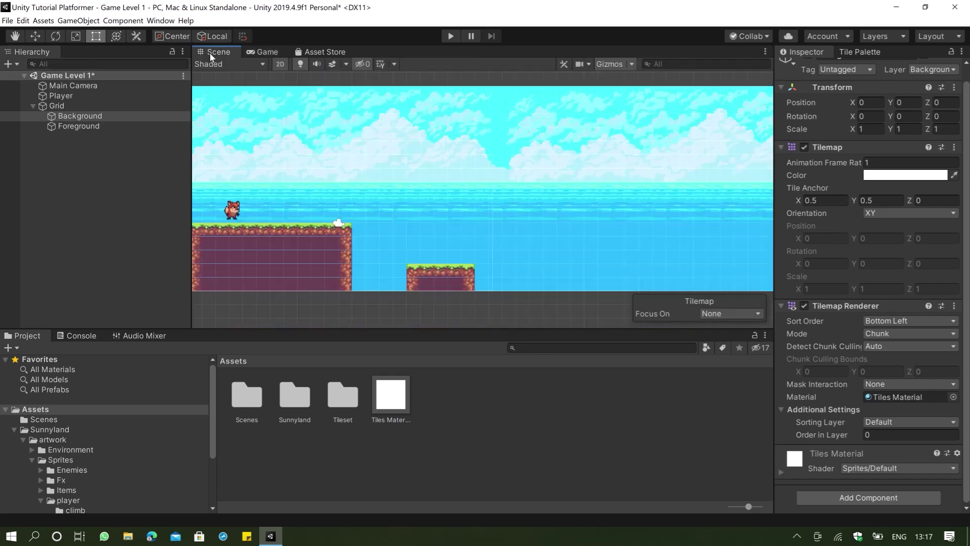
pyautogui.scroll(6, 420, 213)
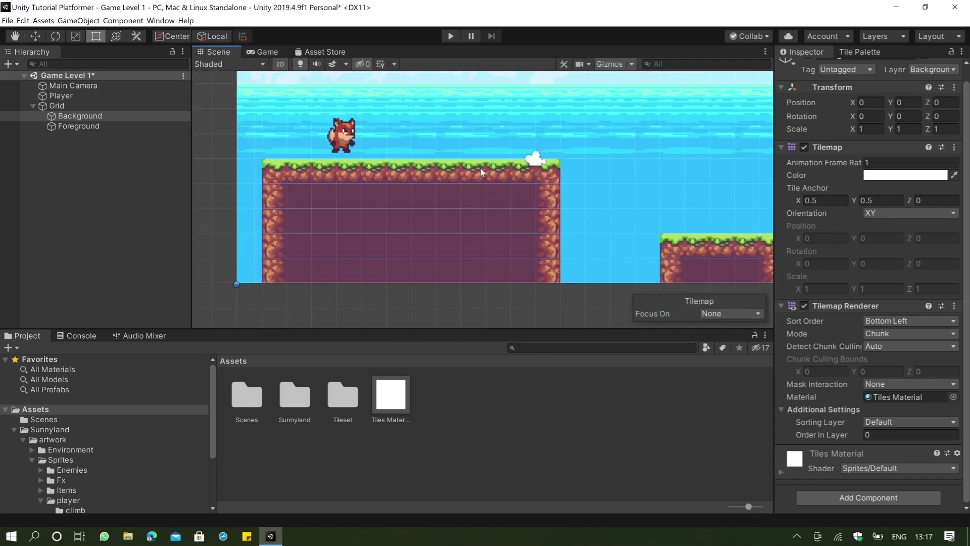
pyautogui.moveTo(480, 169); pyautogui.dragTo(494, 200, button='middle')
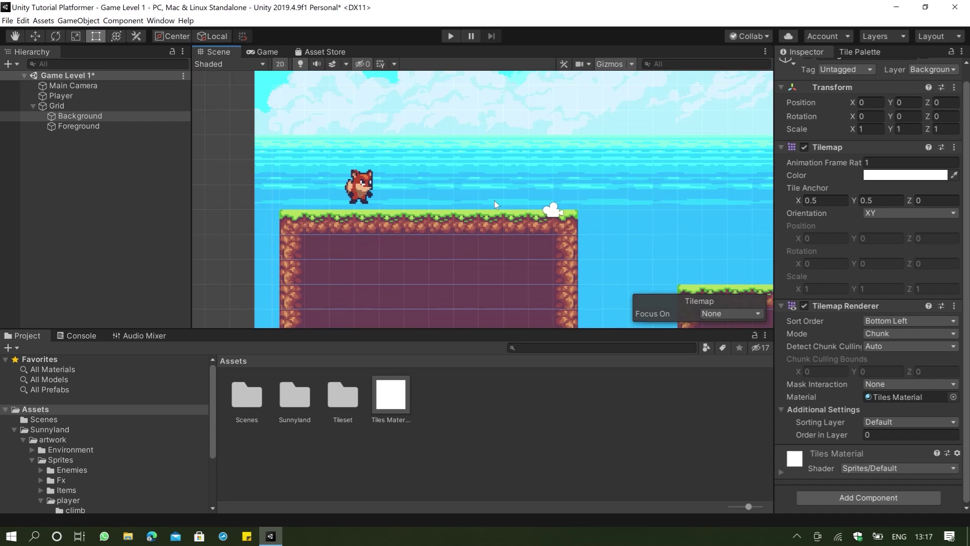